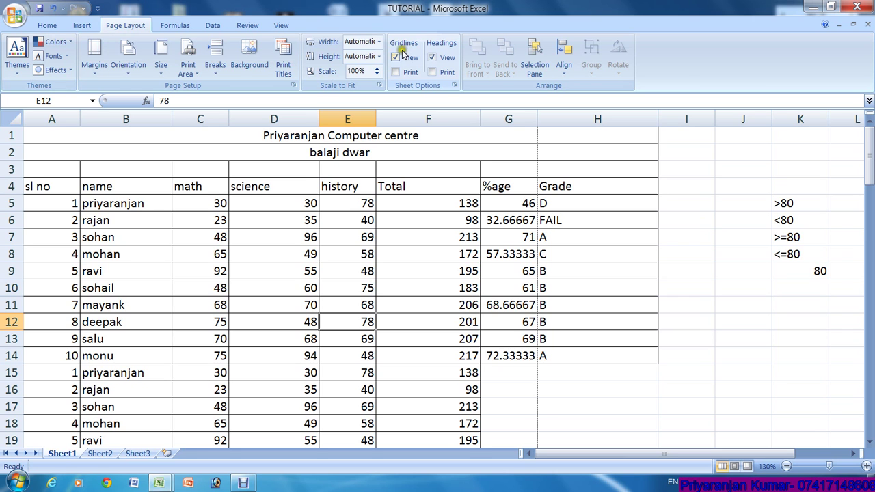
Examine the gridlines across the empty cells in columns G to K beside the marks table.
scroll(395, 119, down, 10)
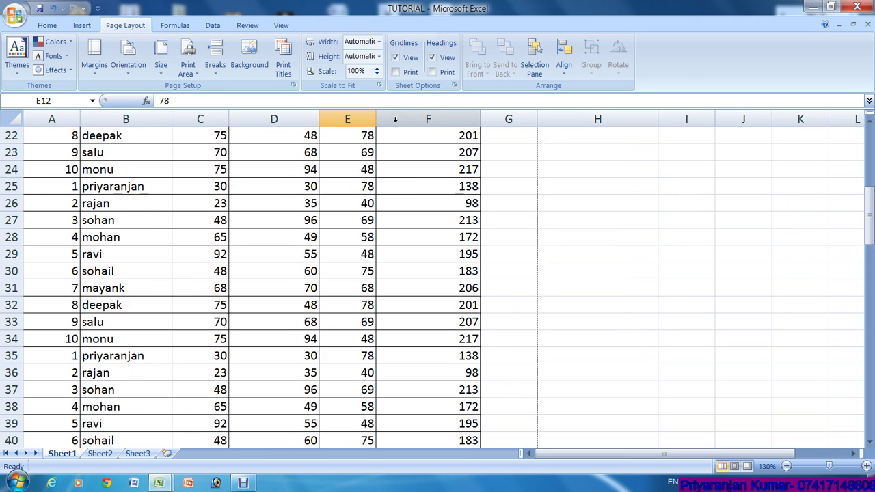
click(561, 185)
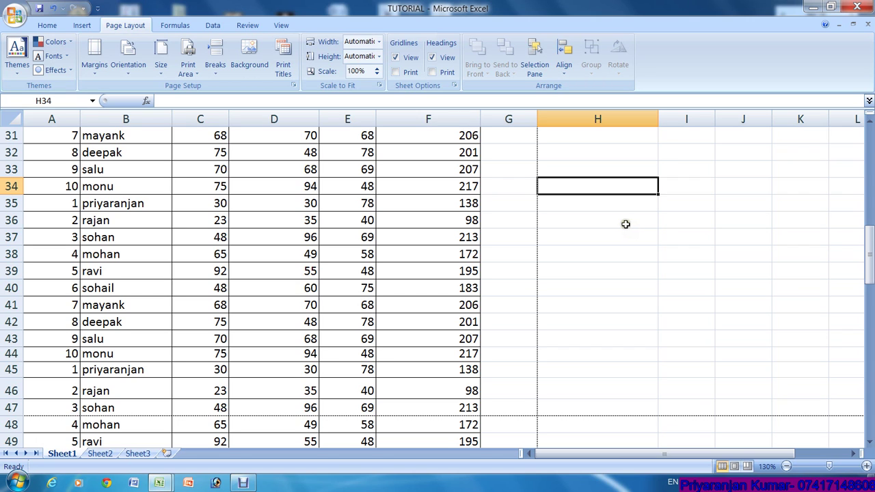
drag(589, 146, 565, 346)
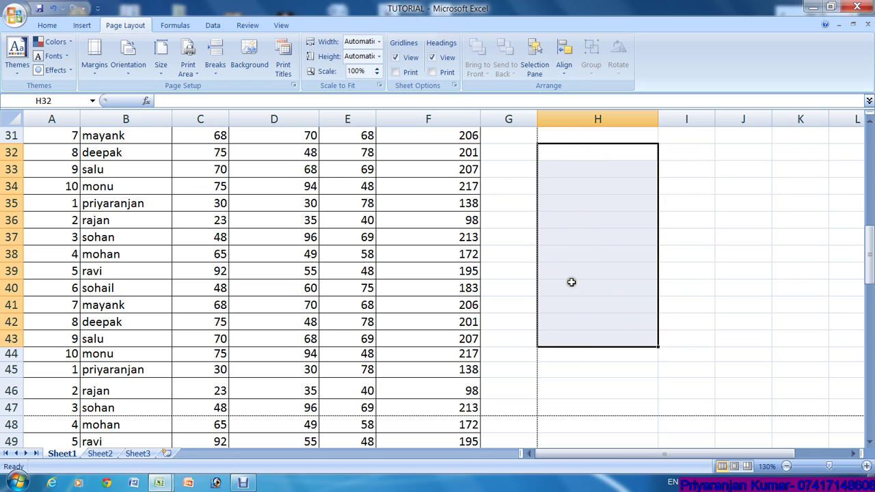
click(574, 239)
drag(510, 221, 785, 220)
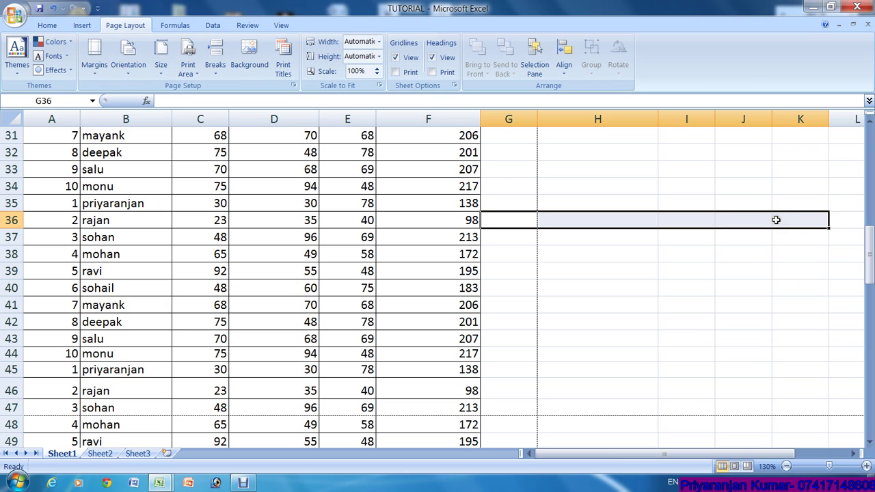
click(622, 189)
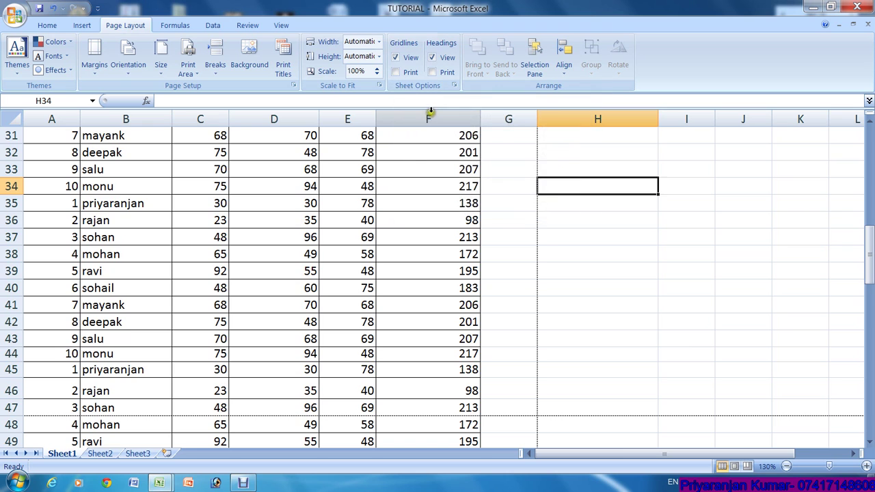
Hide the worksheet gridlines and show them again.
scroll(374, 390, down, 9)
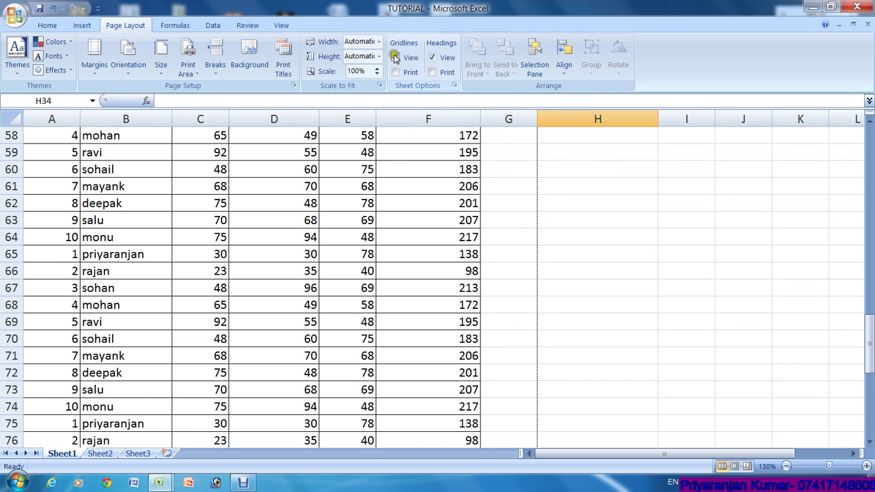
click(395, 57)
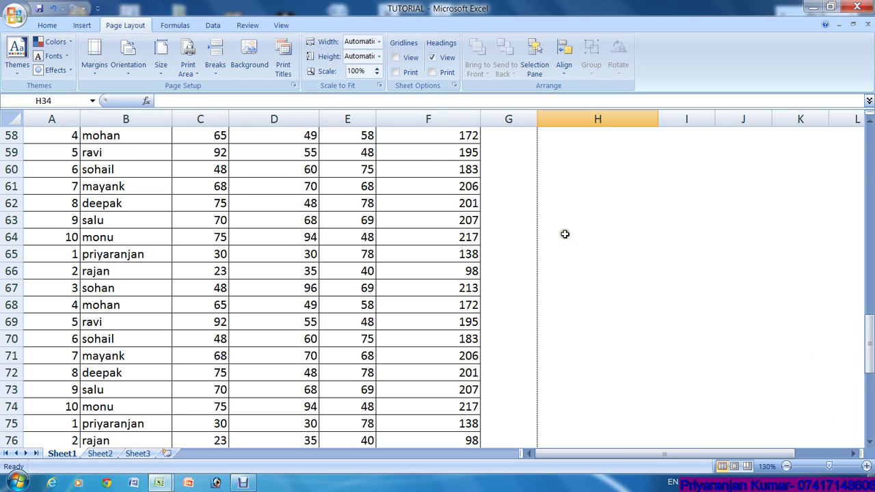
click(395, 59)
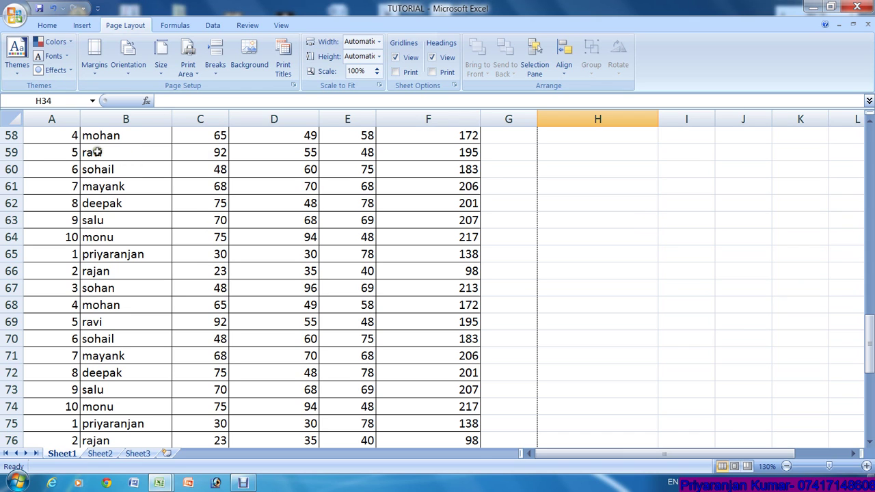
Remove all borders from the marks table rows in range A59:F94.
drag(64, 152, 433, 410)
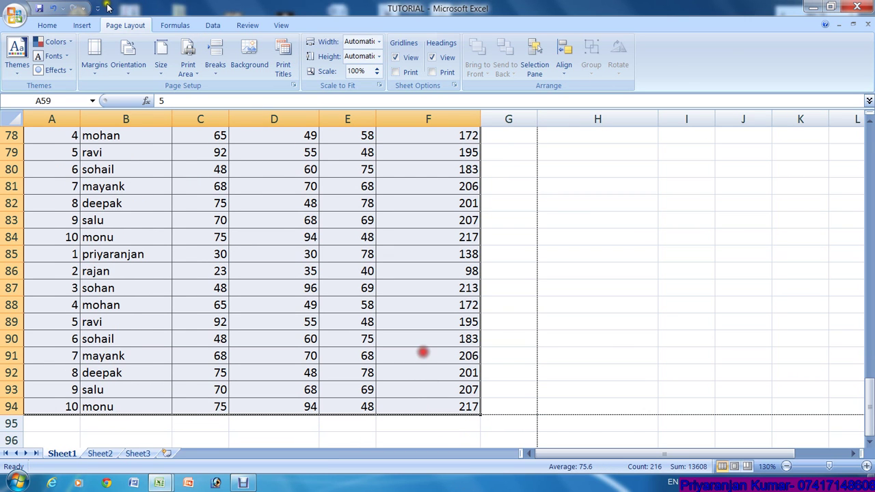
click(47, 25)
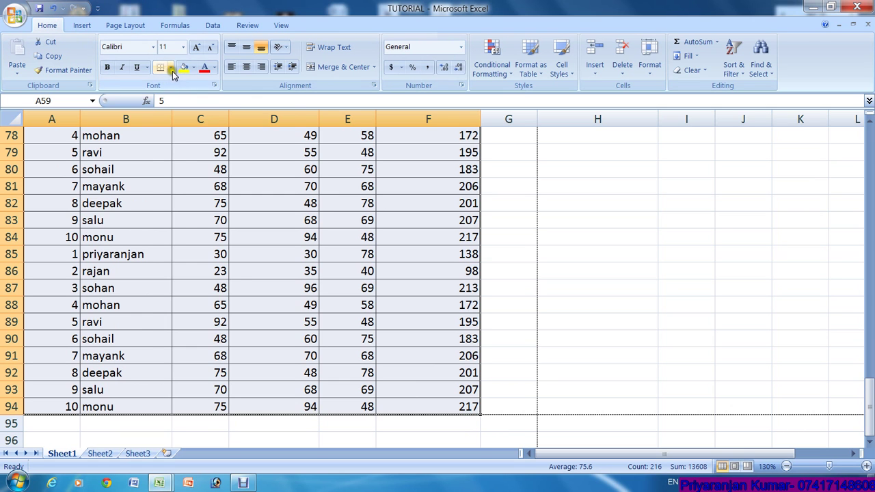
click(170, 69)
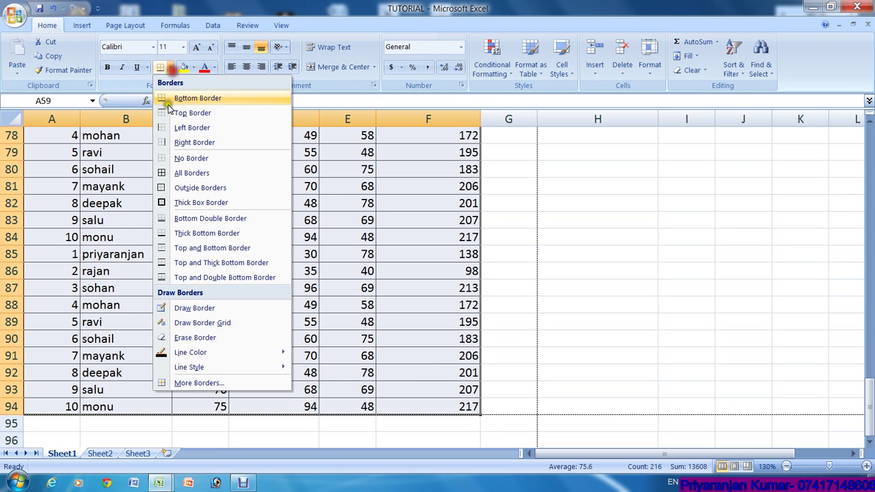
click(183, 159)
click(254, 345)
scroll(256, 345, down, 4)
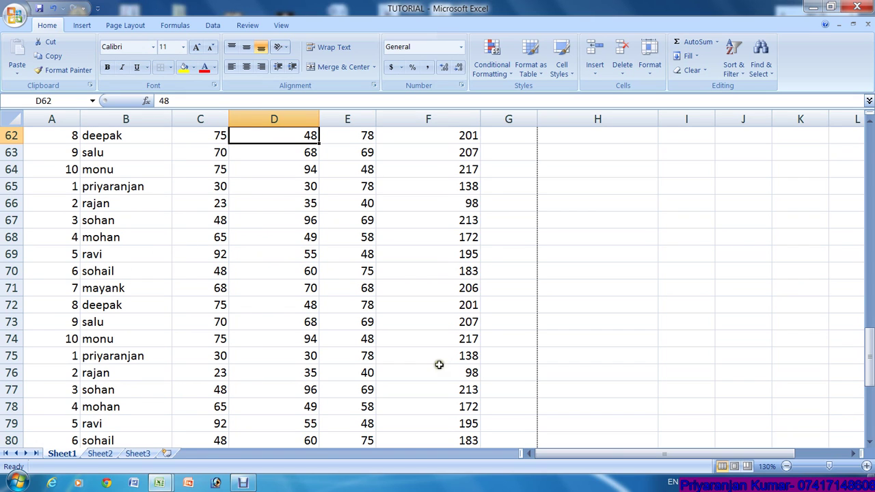
click(196, 259)
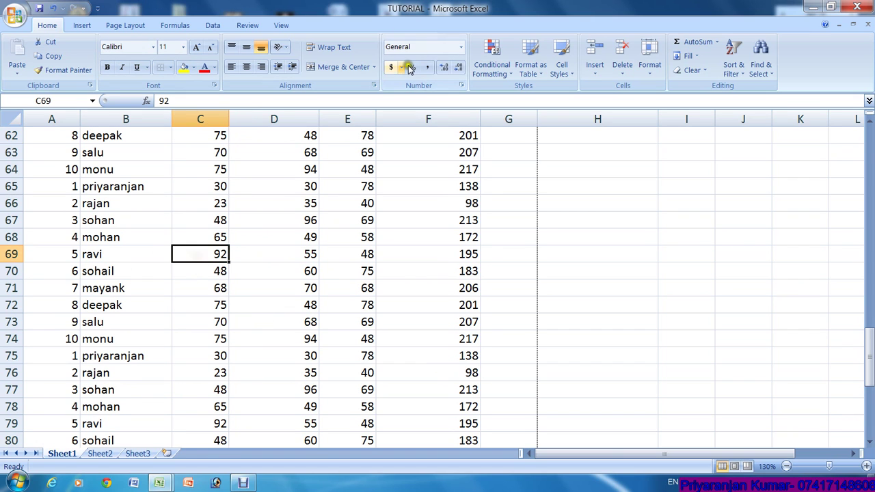
Turn off the display of gridlines on Sheet1 and look over the rows without borders.
click(130, 25)
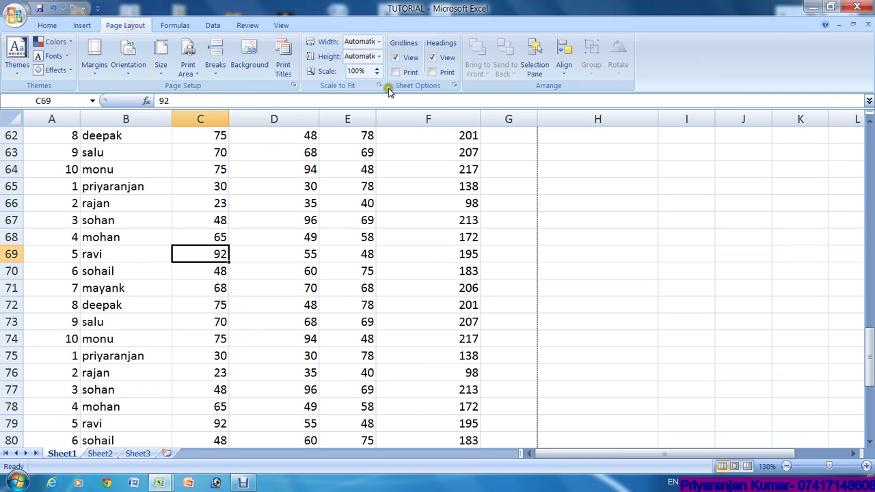
click(395, 60)
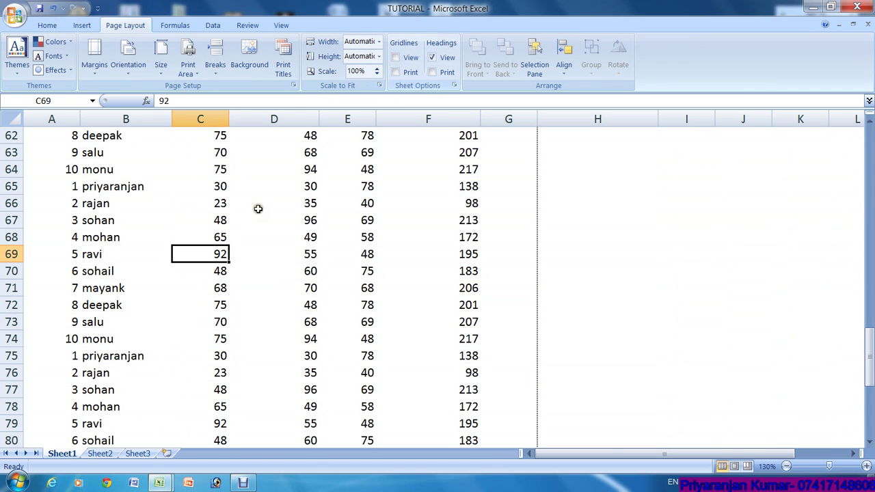
scroll(287, 253, down, 4)
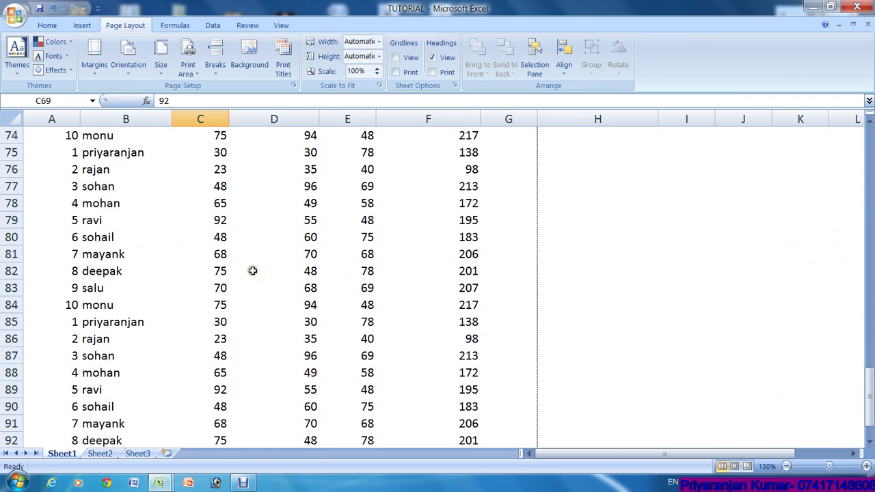
scroll(249, 268, down, 3)
scroll(246, 264, up, 2)
scroll(247, 265, up, 5)
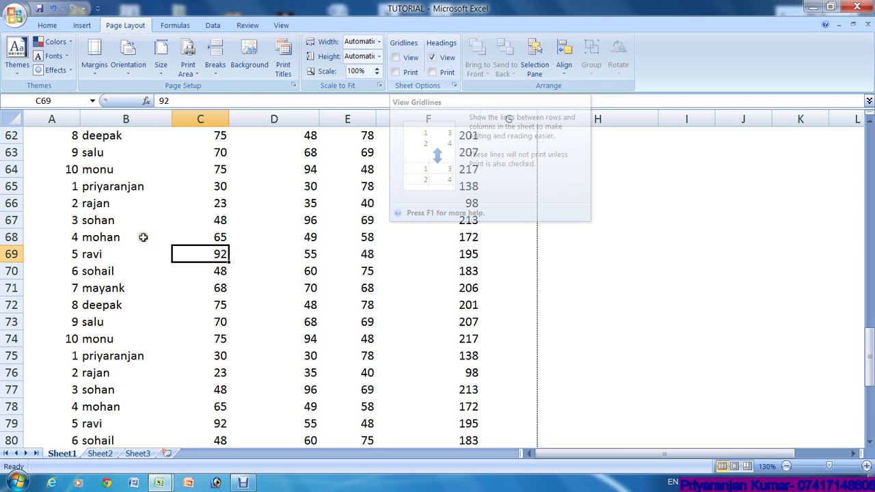
Preview the printout, zoom in on page 2 to compare the bordered and borderless rows, and close the preview.
click(14, 20)
mouse_move(56, 164)
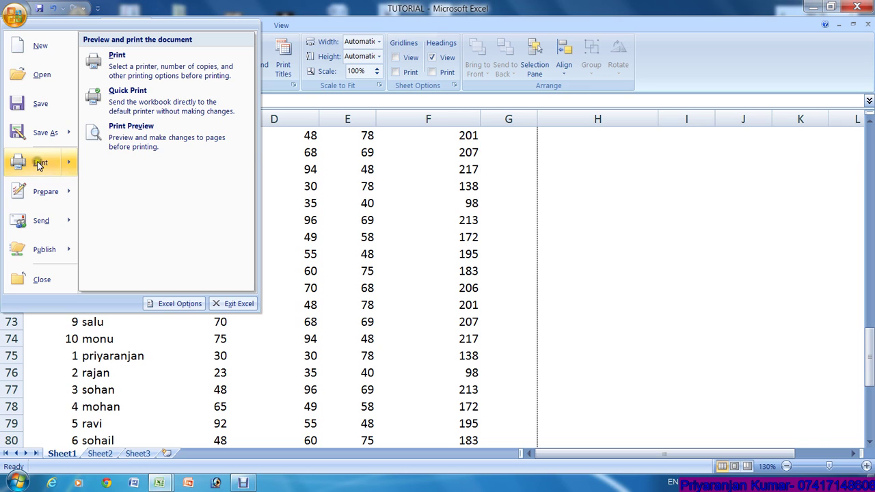
click(114, 141)
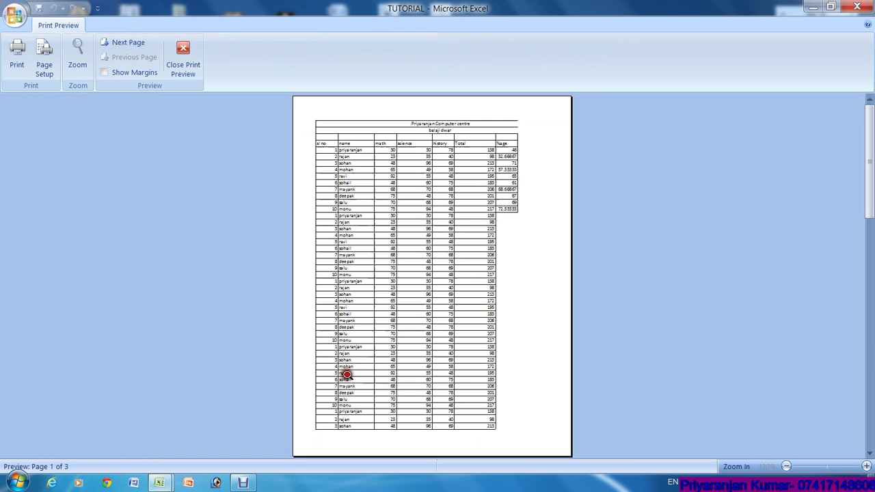
scroll(375, 335, down, 2)
scroll(376, 334, up, 1)
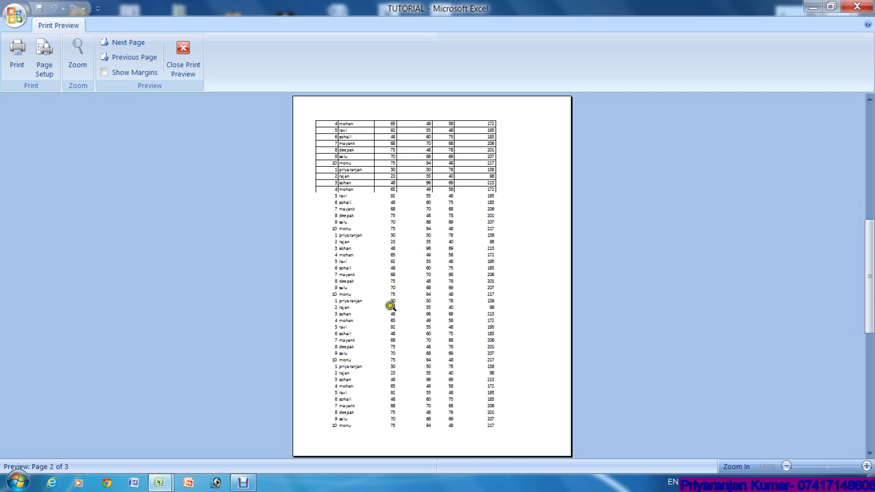
click(370, 255)
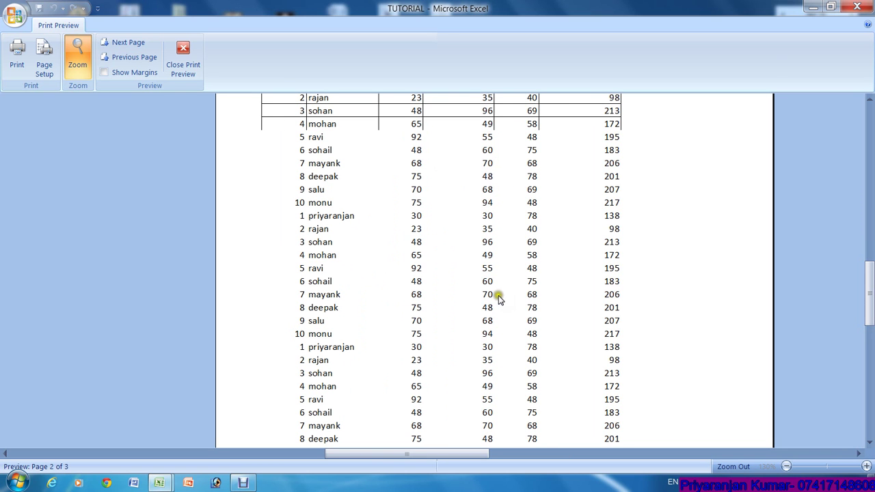
scroll(377, 125, up, 5)
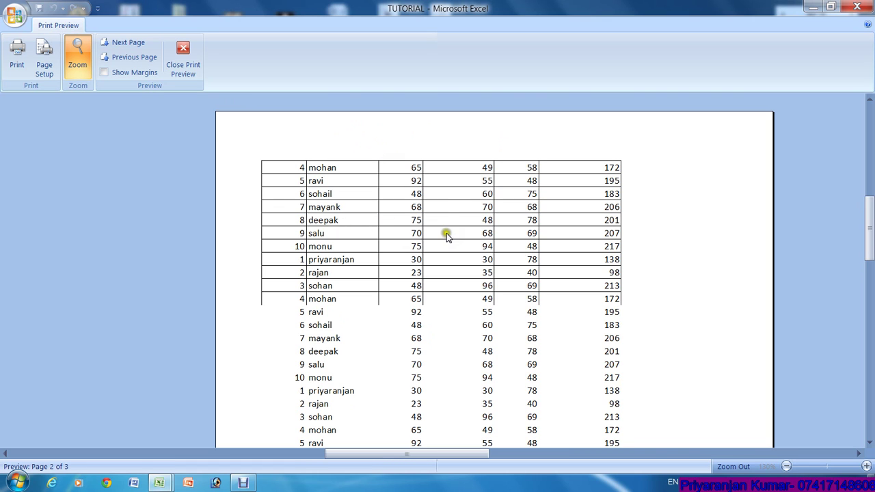
scroll(439, 213, down, 3)
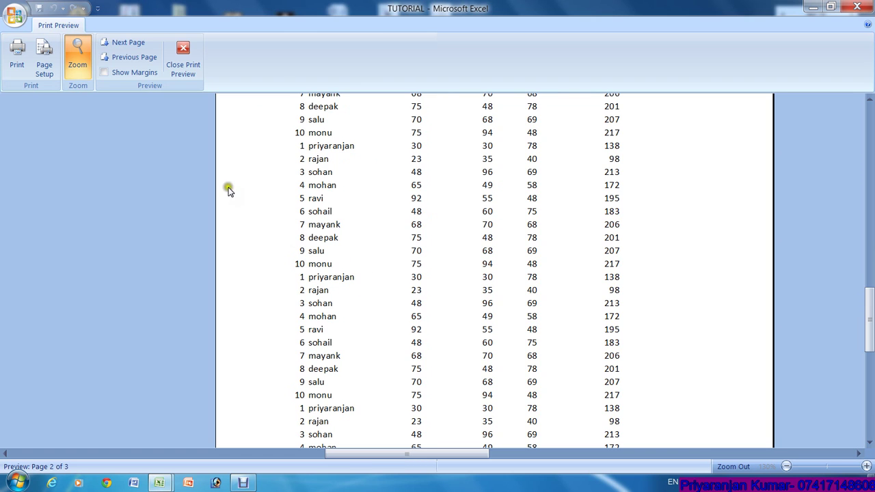
click(179, 67)
Remove all borders from the marks table in range A4:F58.
click(289, 336)
scroll(289, 341, up, 16)
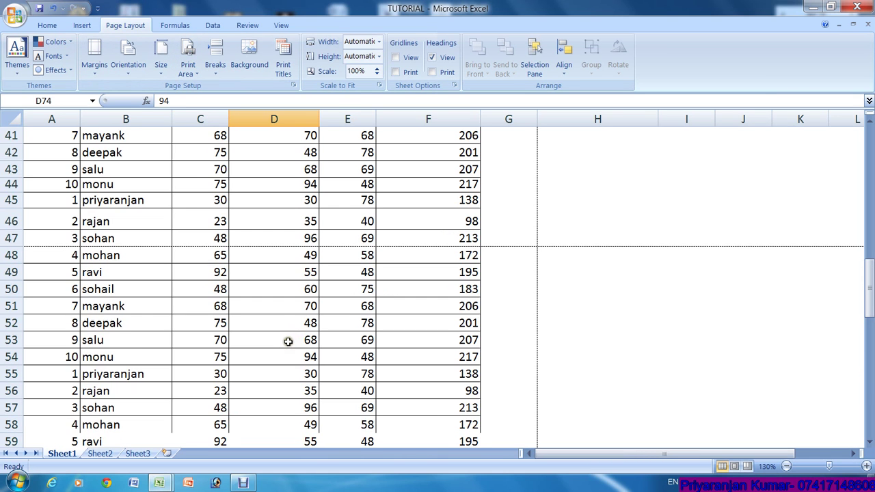
scroll(288, 341, up, 5)
drag(56, 187, 467, 236)
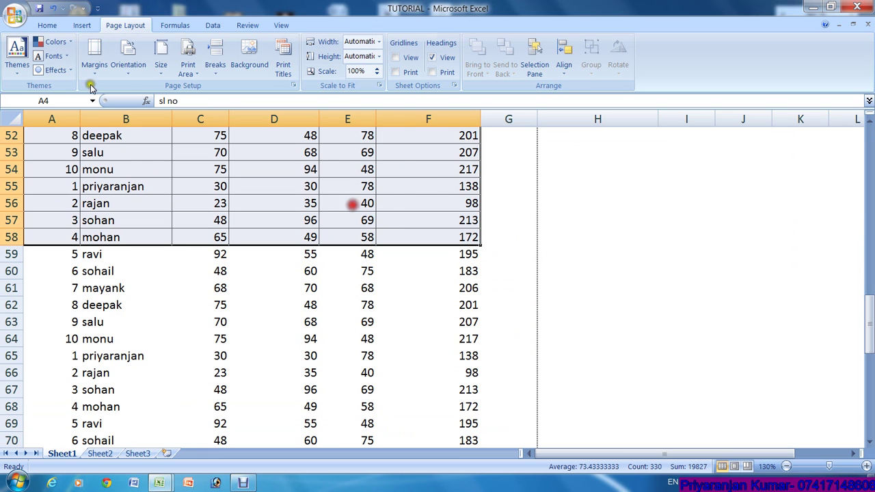
click(47, 26)
click(170, 67)
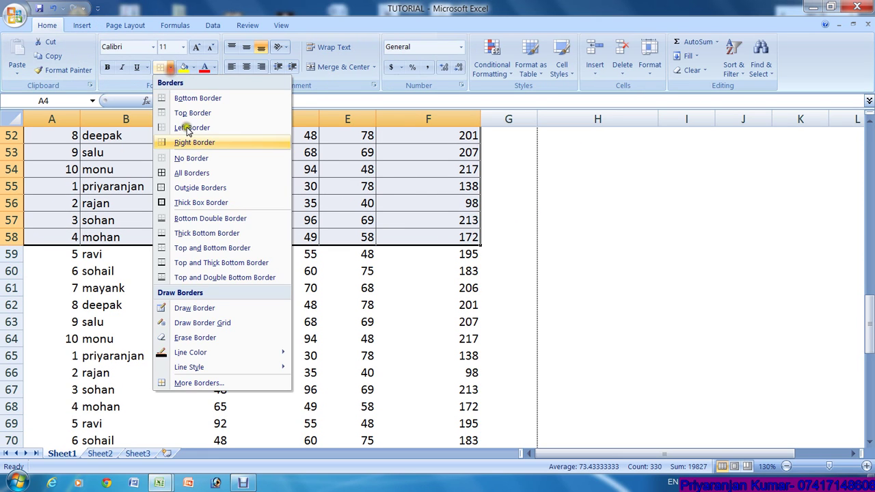
click(180, 159)
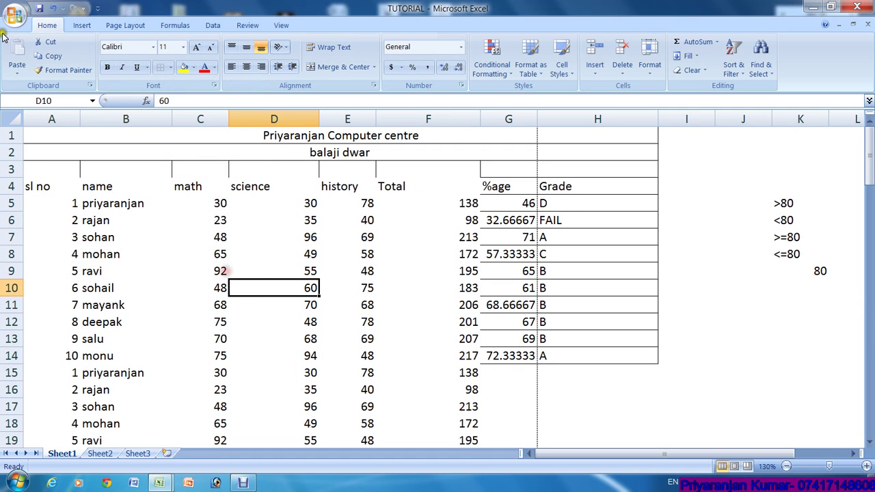
Preview page 1 of the printout to check the table without borders, and close the preview.
click(9, 15)
mouse_move(34, 161)
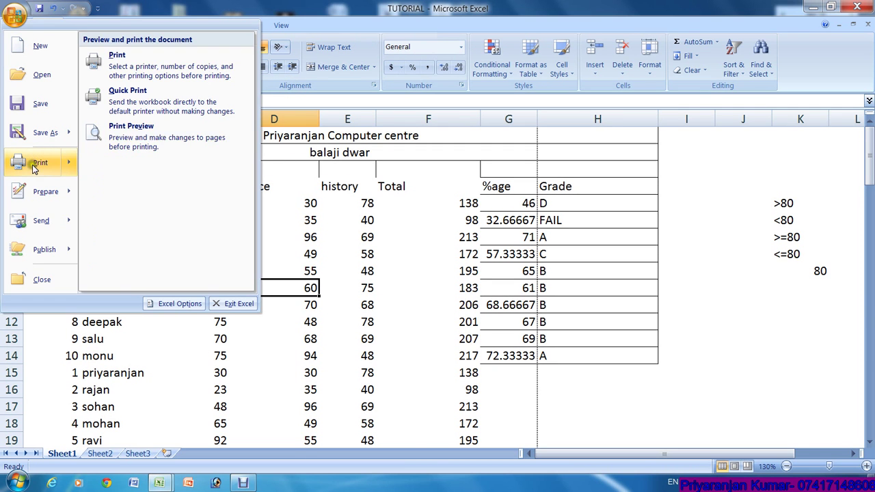
click(136, 137)
scroll(340, 221, up, 9)
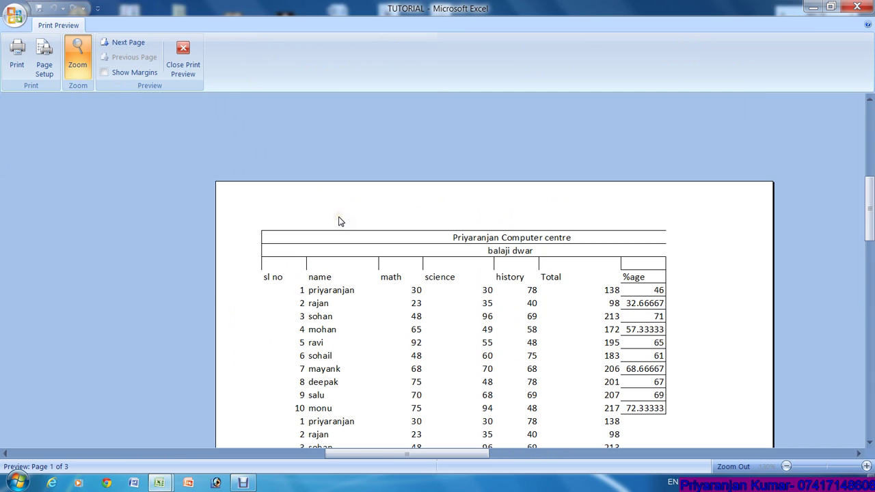
scroll(340, 221, down, 8)
scroll(336, 218, down, 5)
scroll(336, 219, up, 4)
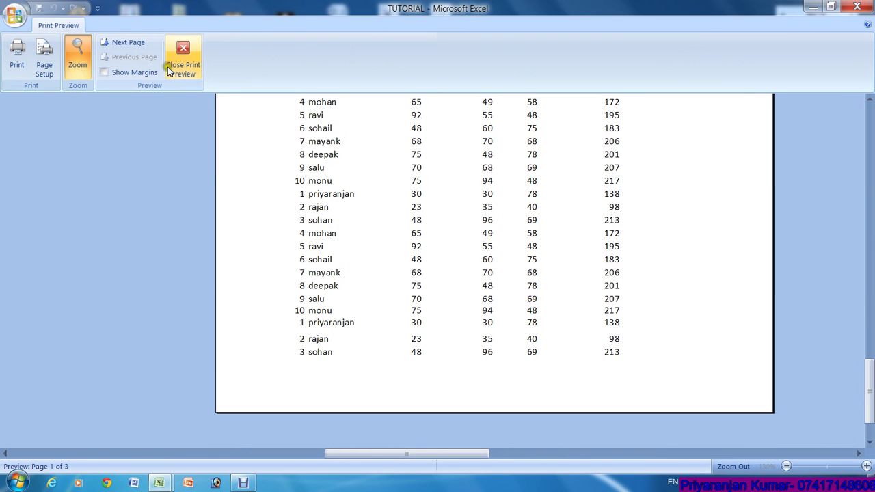
click(179, 65)
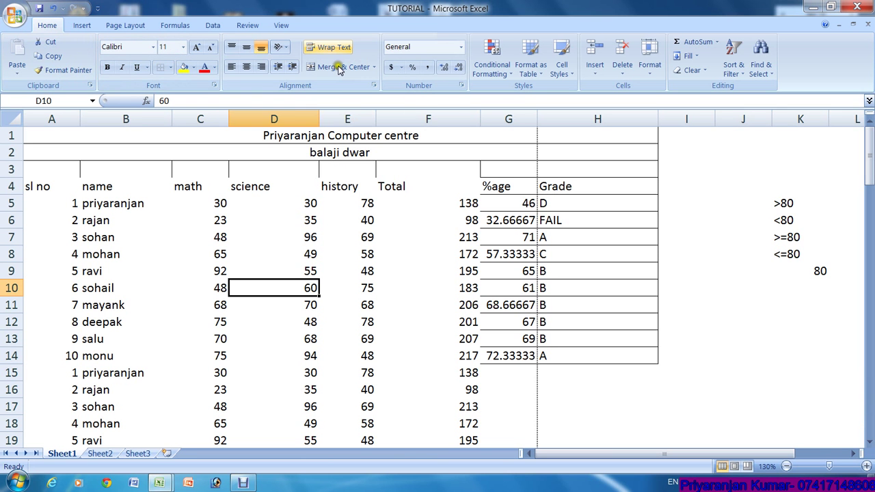
Enable printing of the gridlines on Sheet1 while keeping them hidden in the worksheet view.
click(124, 26)
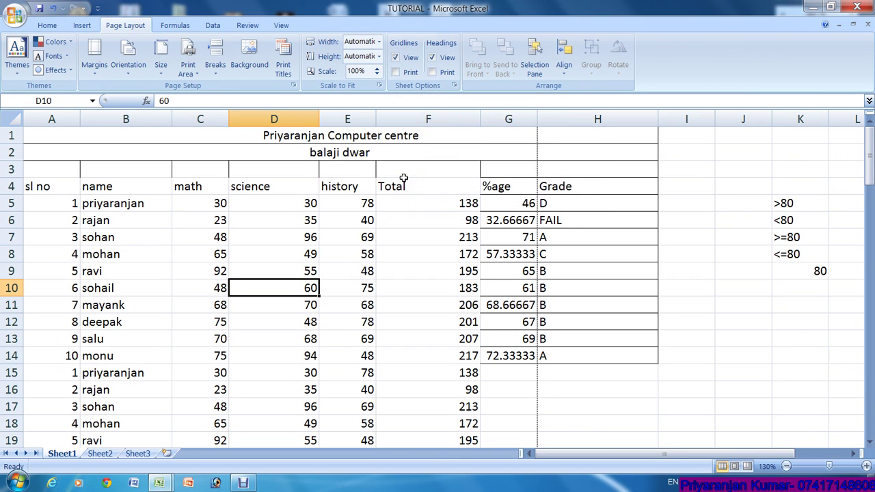
click(395, 72)
click(395, 58)
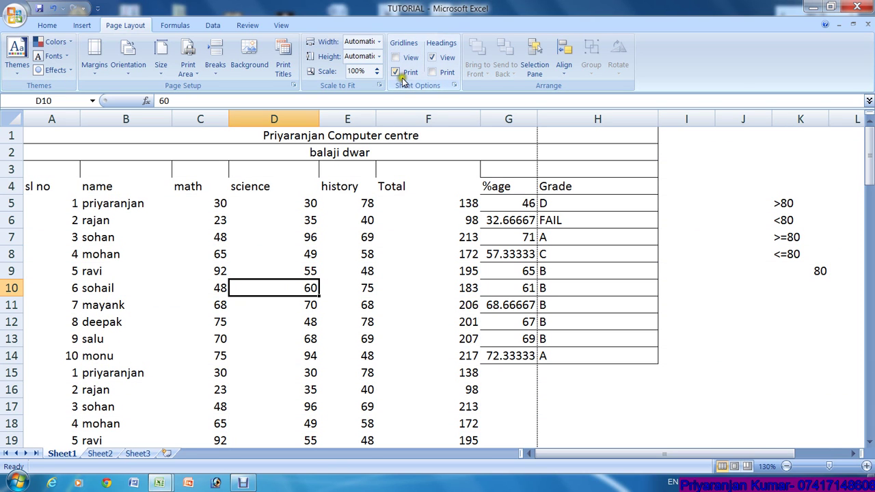
scroll(237, 287, down, 4)
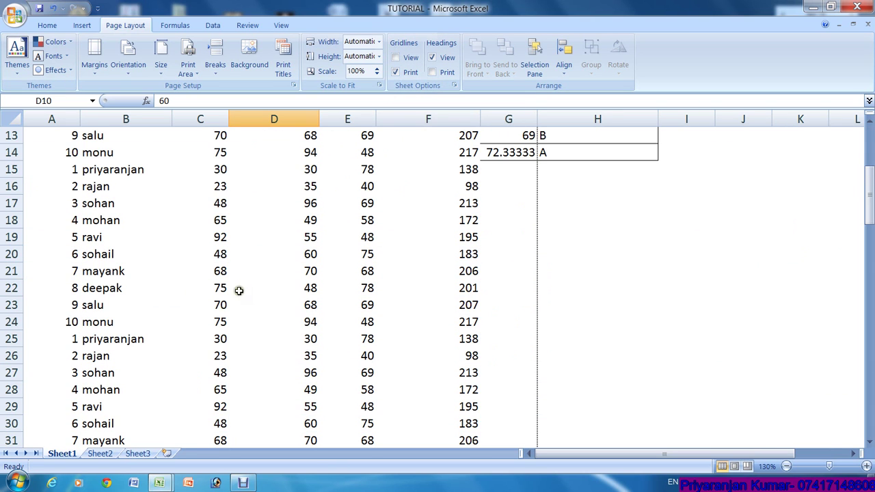
scroll(255, 303, down, 11)
scroll(257, 301, up, 6)
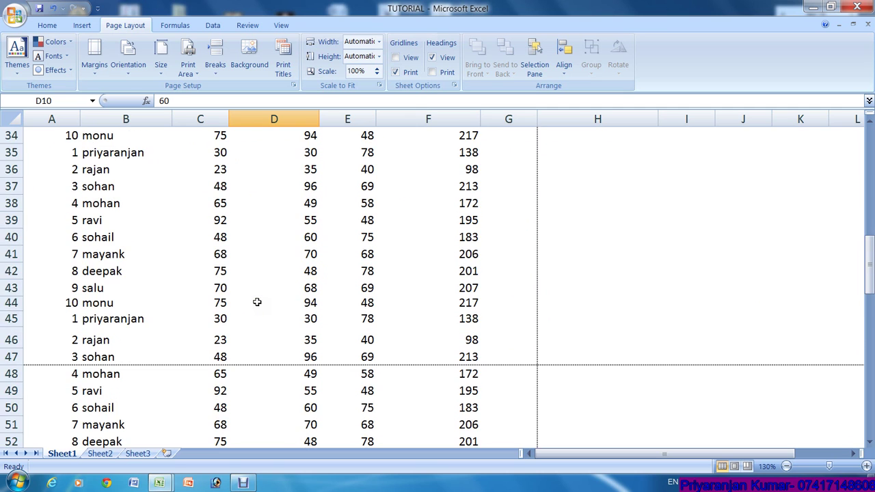
Preview the printout with gridline printing enabled, examine the gridlines across page 1, and close the preview.
click(400, 71)
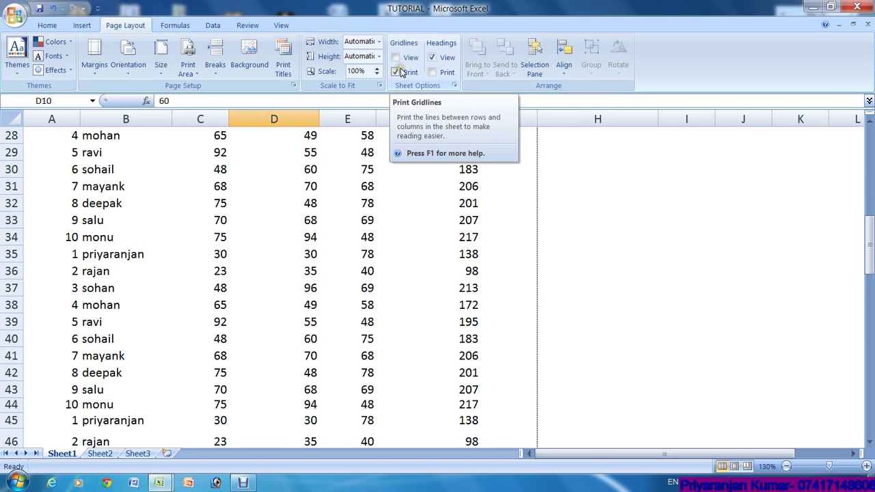
click(17, 16)
mouse_move(32, 161)
click(129, 141)
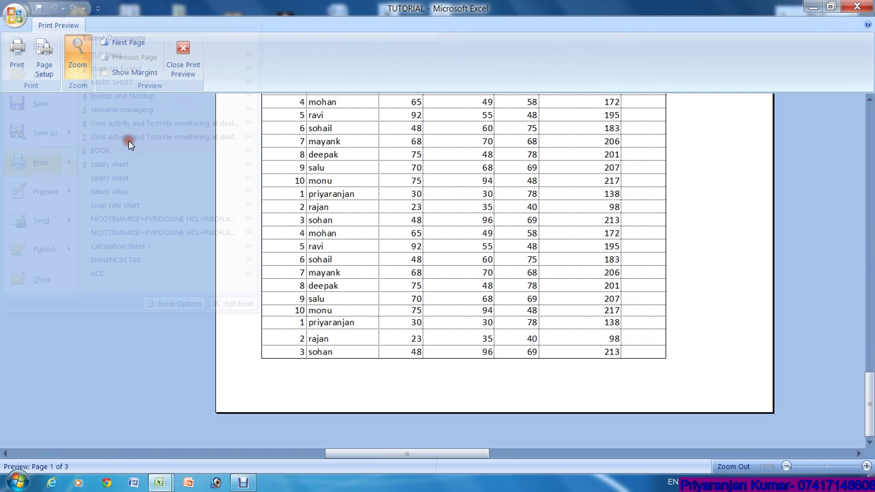
click(342, 304)
click(342, 307)
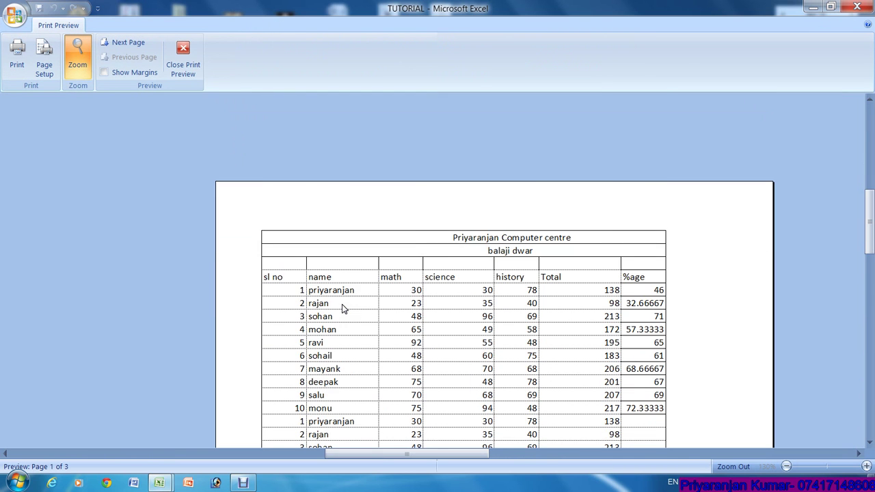
click(342, 307)
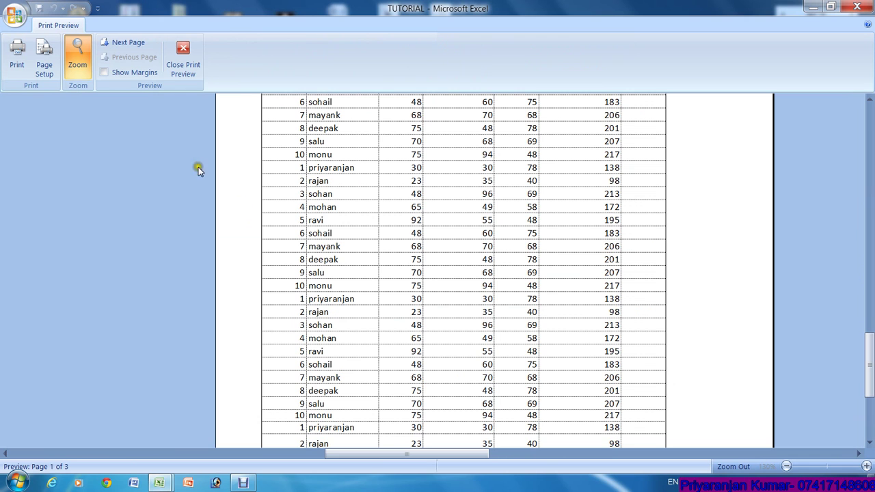
scroll(428, 280, down, 5)
scroll(428, 287, up, 5)
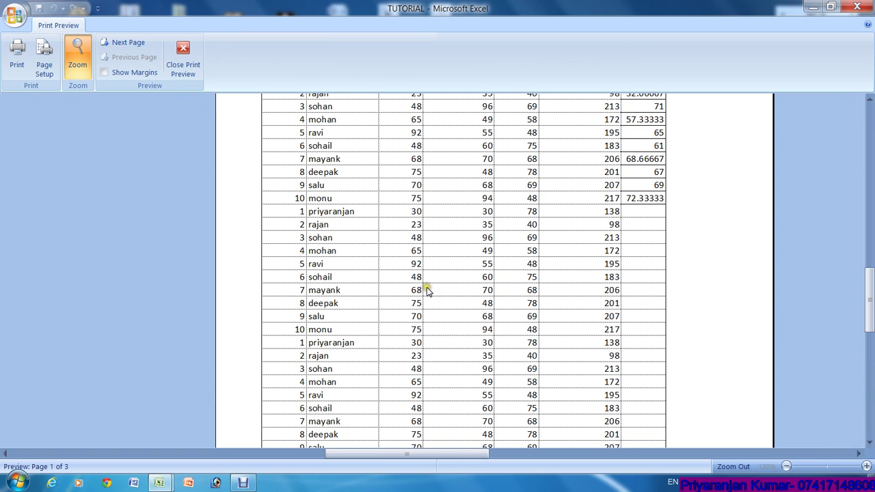
click(182, 61)
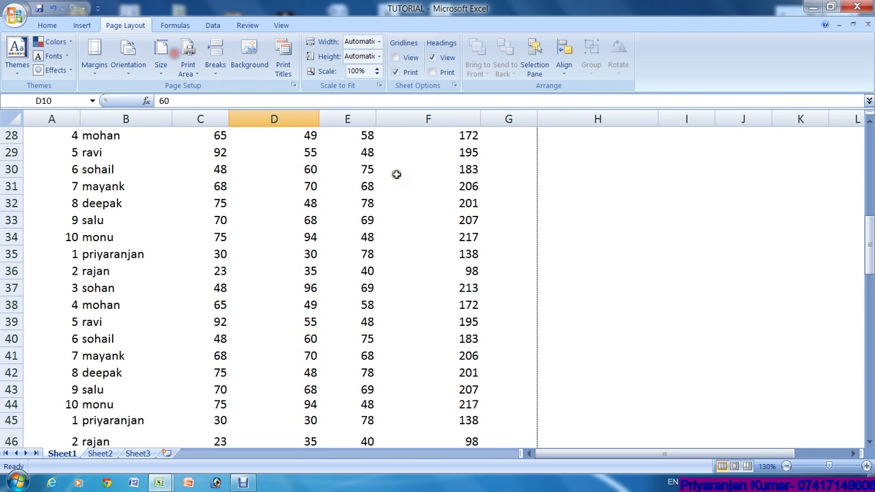
Show the gridlines in the worksheet view of Sheet1 and turn off gridline printing.
scroll(303, 259, down, 4)
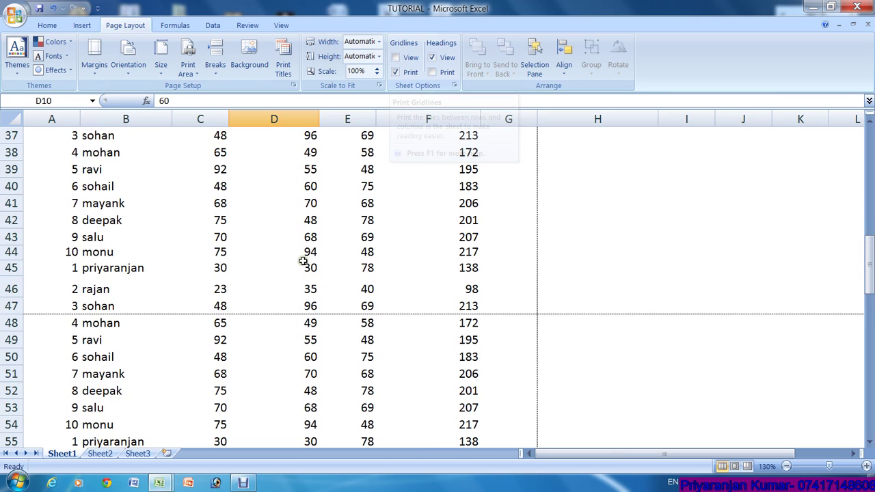
click(395, 57)
scroll(301, 311, up, 2)
scroll(301, 311, up, 11)
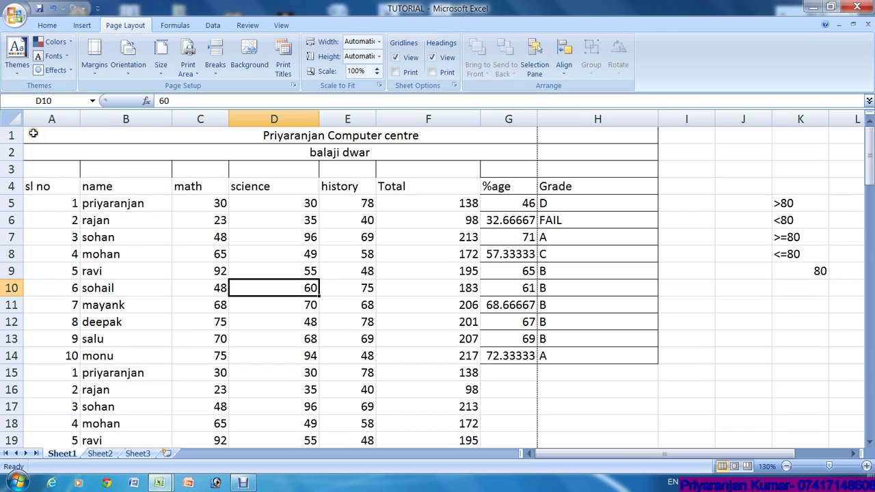
Select columns A, B, C and D one after another to point out the column headings, and end on cell D8.
click(52, 117)
click(126, 119)
click(198, 119)
click(274, 119)
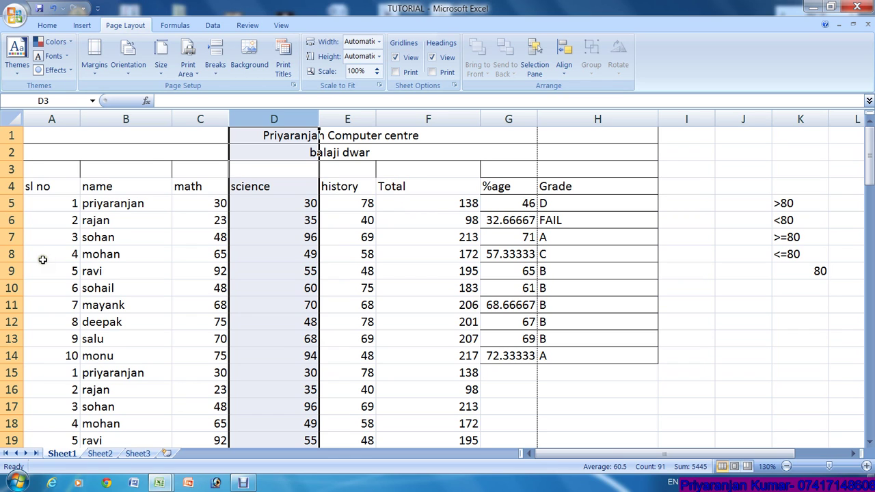
click(242, 252)
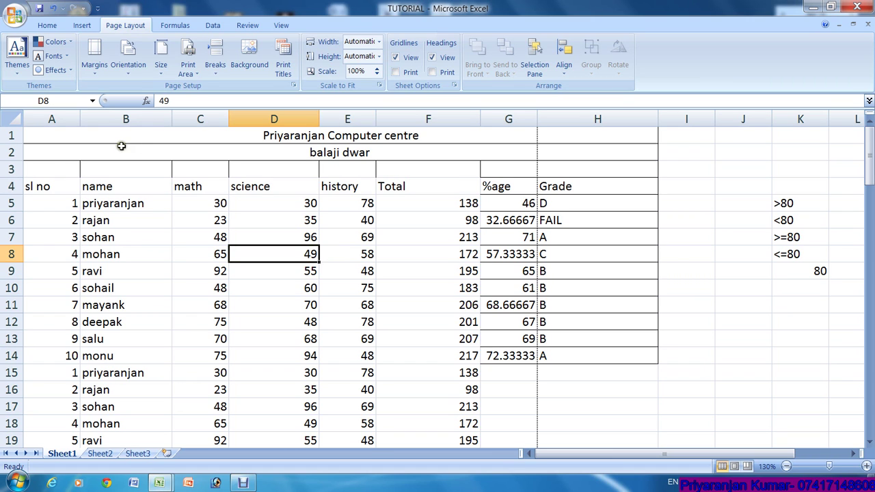
Hide the row and column headings in the worksheet view, and check page 1 of the print preview before closing it.
click(431, 59)
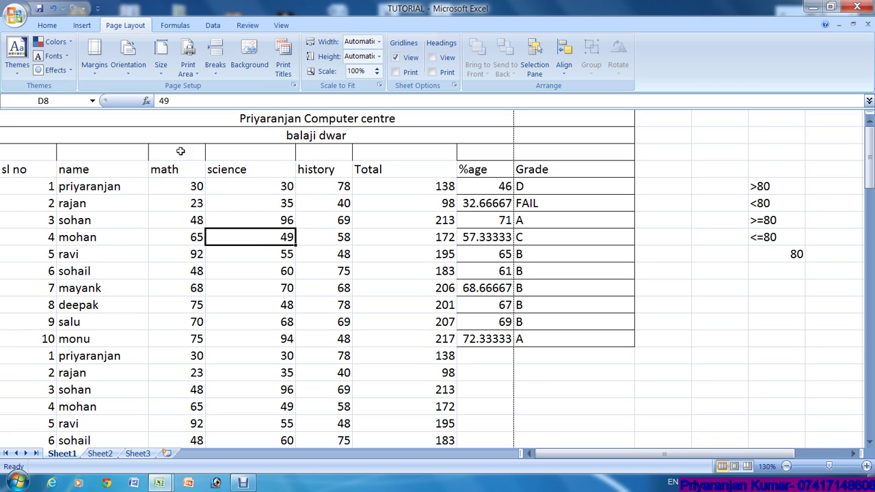
click(15, 14)
mouse_move(35, 164)
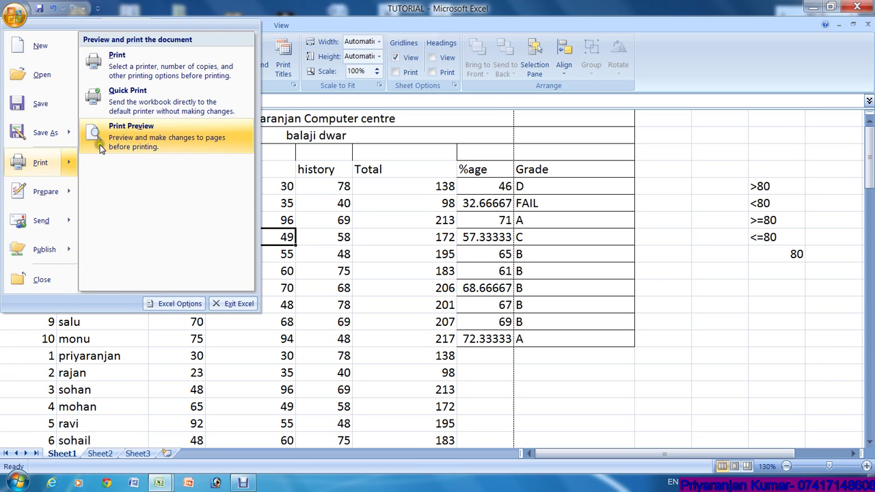
click(126, 131)
click(379, 297)
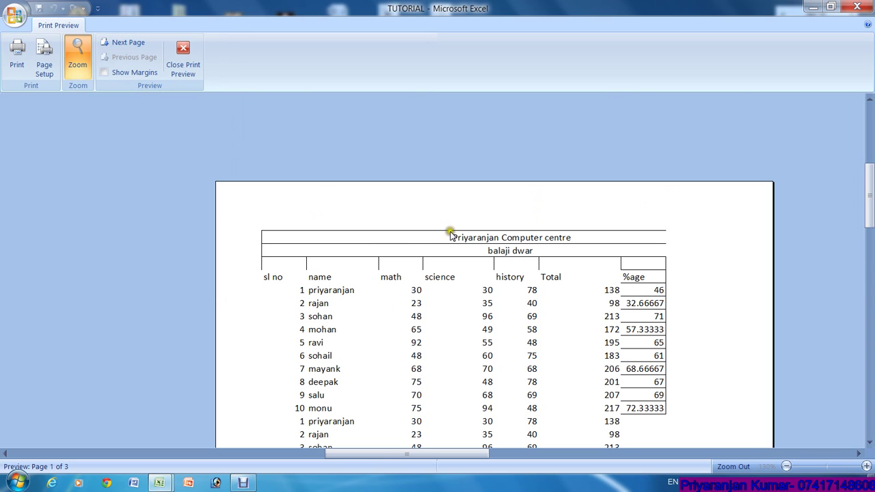
click(185, 67)
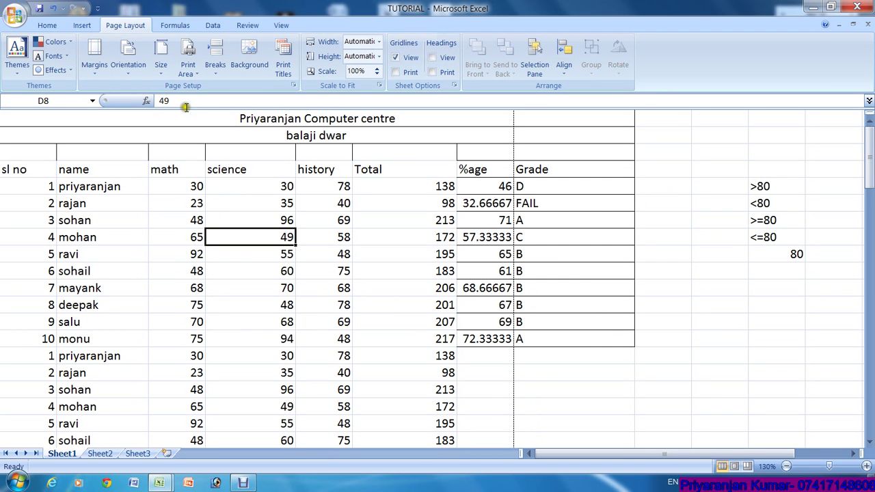
Enable printing of the row and column headings, and check them on page 1 of the print preview before closing it.
click(432, 71)
click(13, 17)
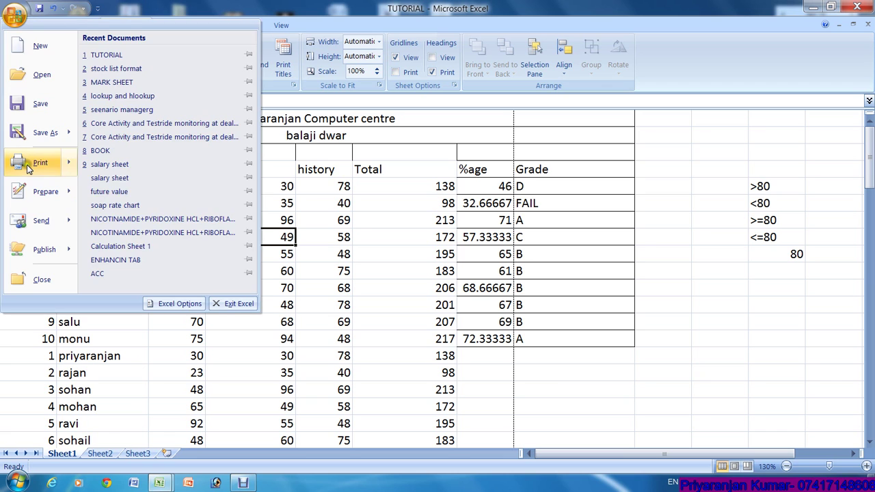
mouse_move(26, 162)
click(176, 140)
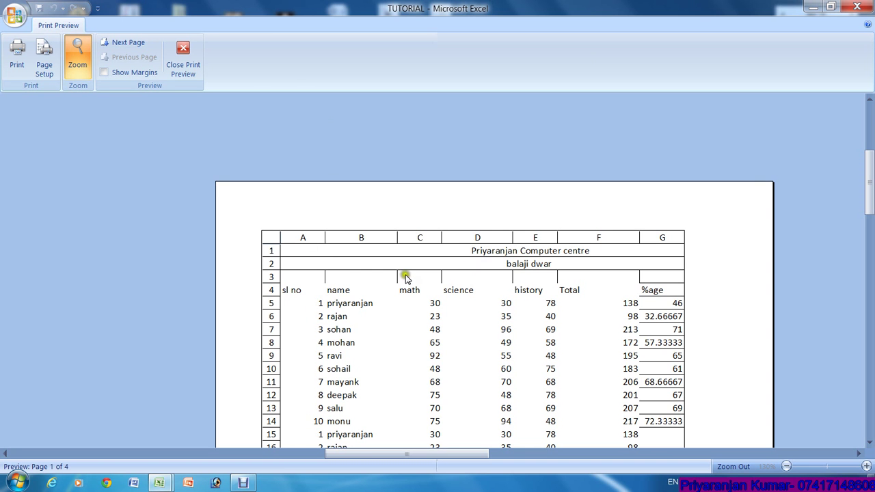
scroll(271, 266, down, 2)
scroll(270, 387, down, 2)
scroll(269, 387, up, 2)
click(177, 77)
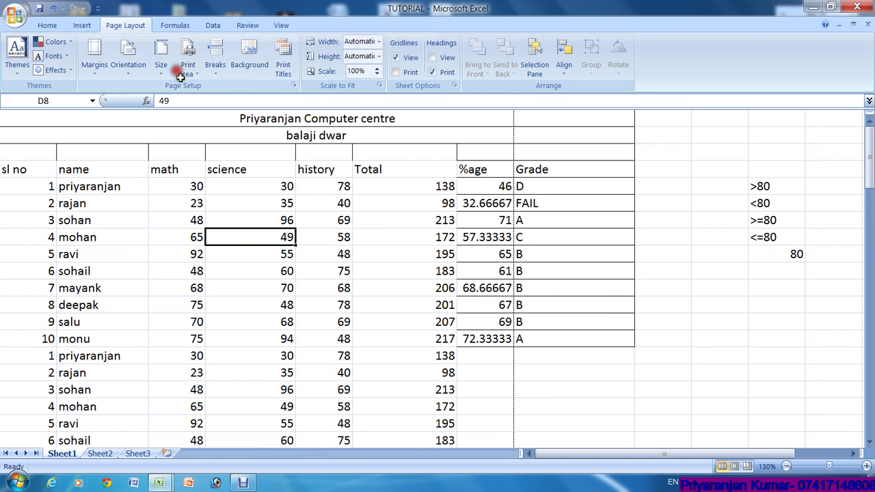
Show the headings in the worksheet view with heading printing off, and check the print preview before closing it.
click(432, 57)
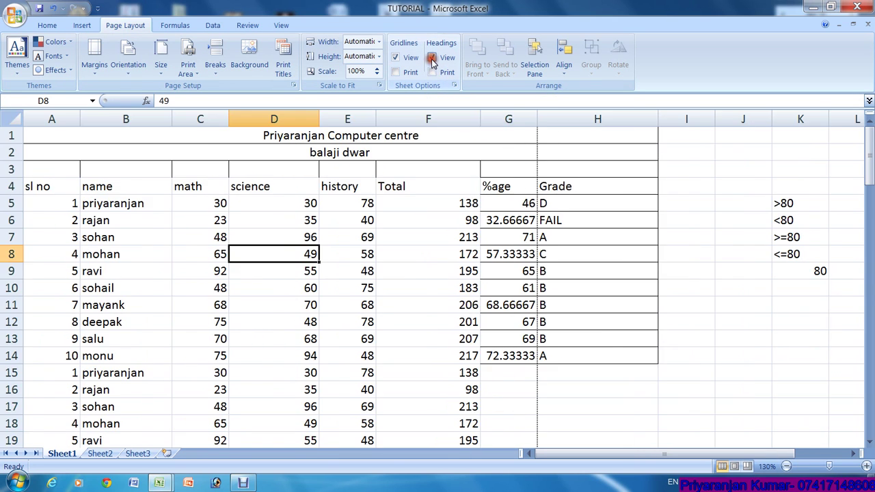
click(15, 13)
mouse_move(24, 174)
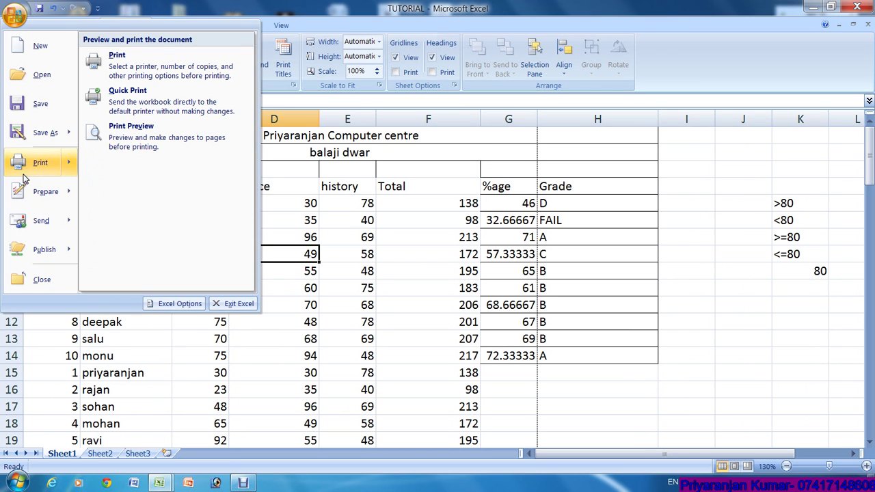
click(122, 136)
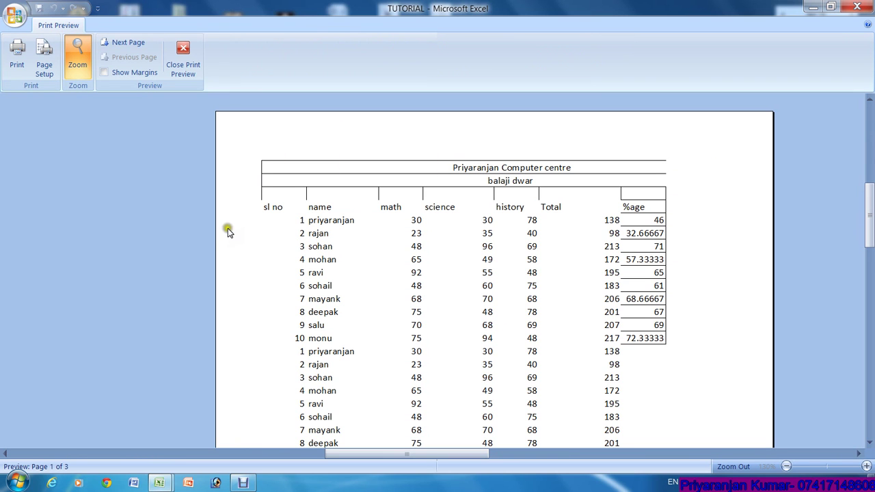
click(181, 64)
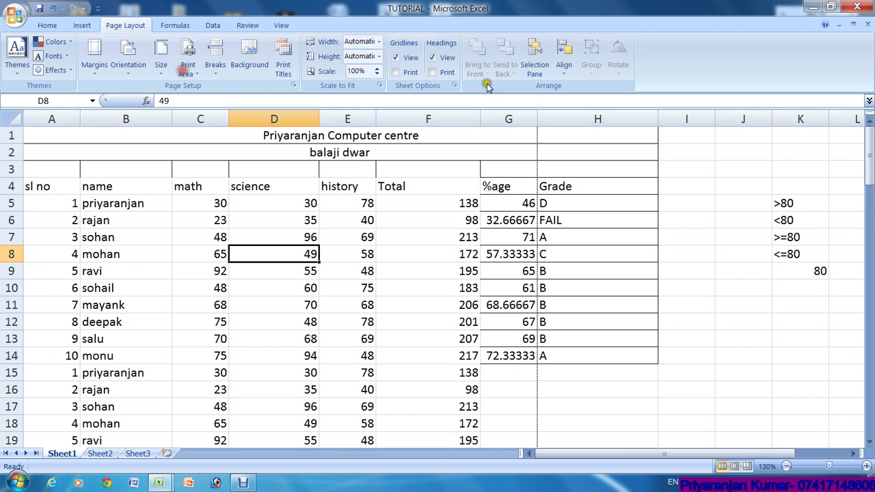
Turn heading printing on while keeping the headings shown in the worksheet, and check the print preview before closing it.
click(431, 73)
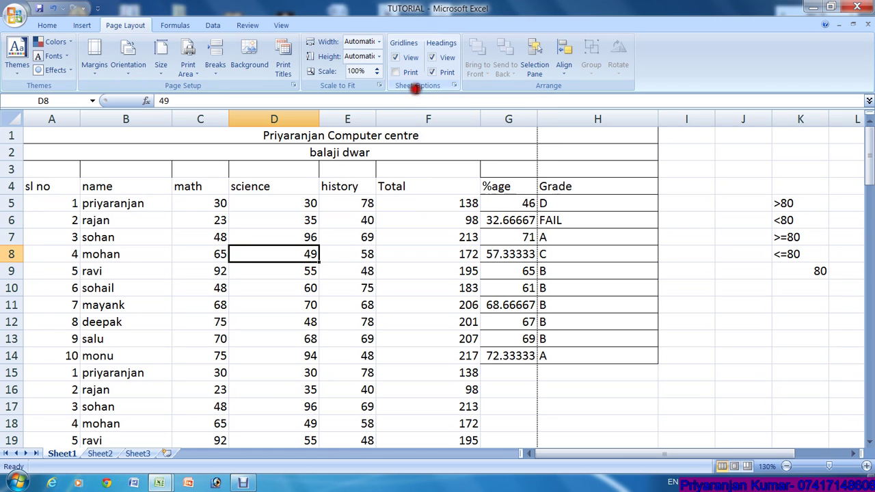
click(15, 14)
mouse_move(28, 162)
click(102, 140)
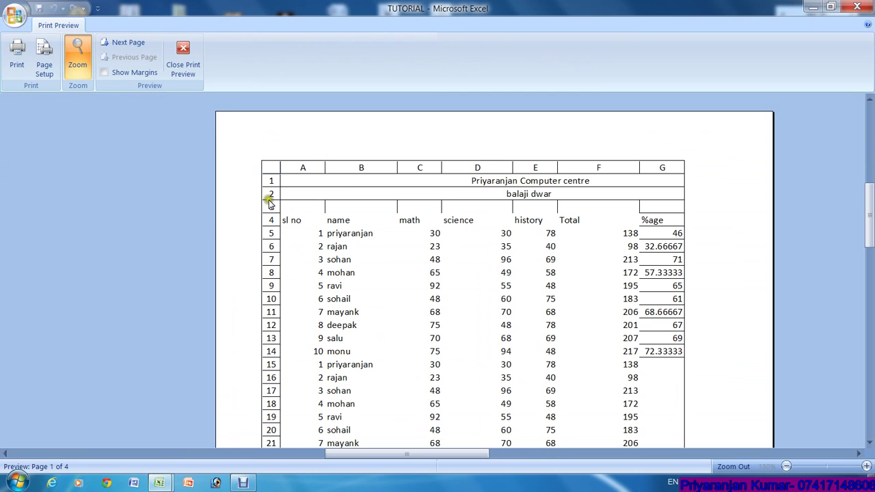
click(182, 56)
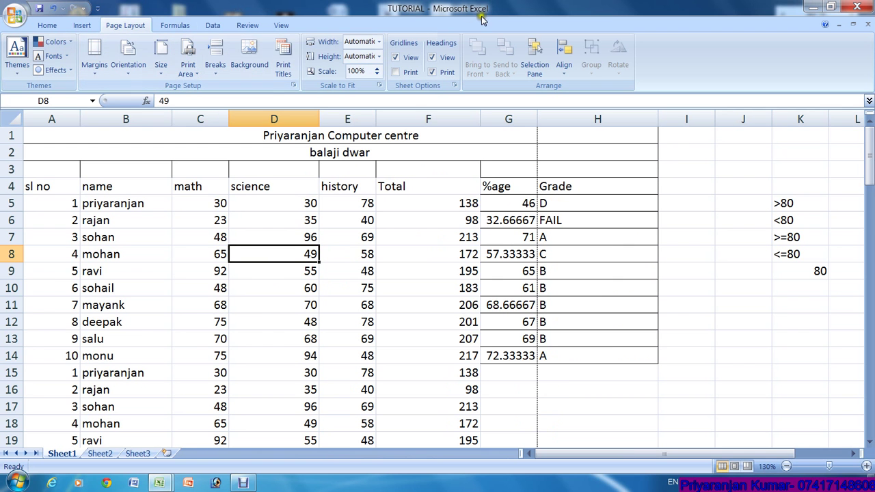